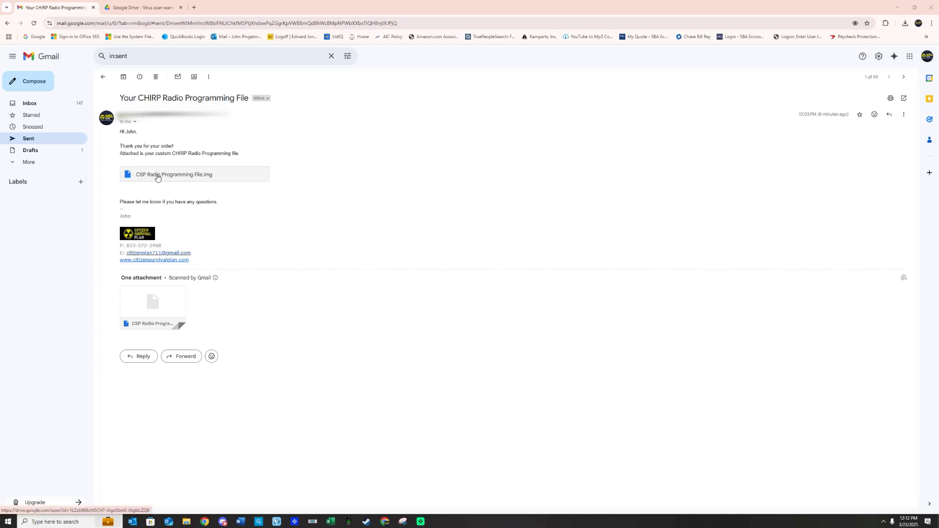
- Download CSP Radio Programming File.img from the e-mail, open it in CHIRP and review its memories
{"action": "left_click", "coordinate": [157, 176]}
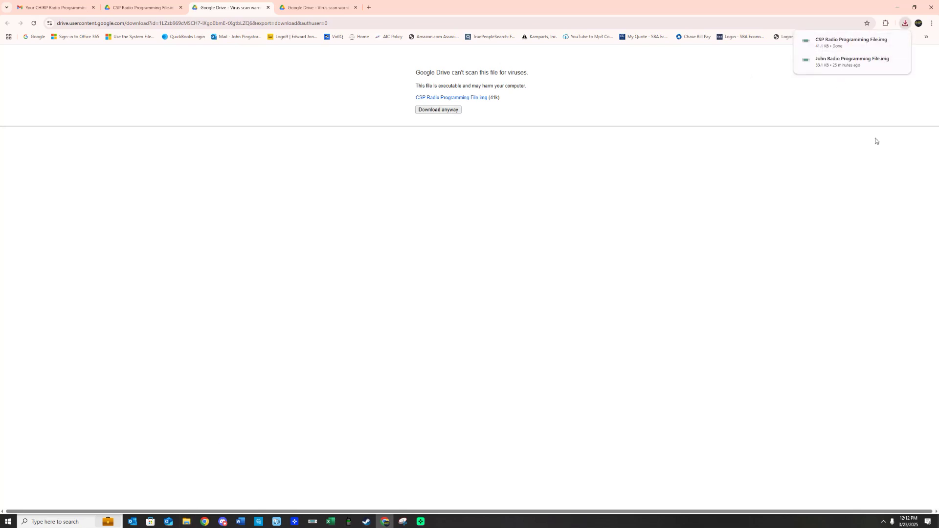
{"action": "left_click", "coordinate": [835, 43]}
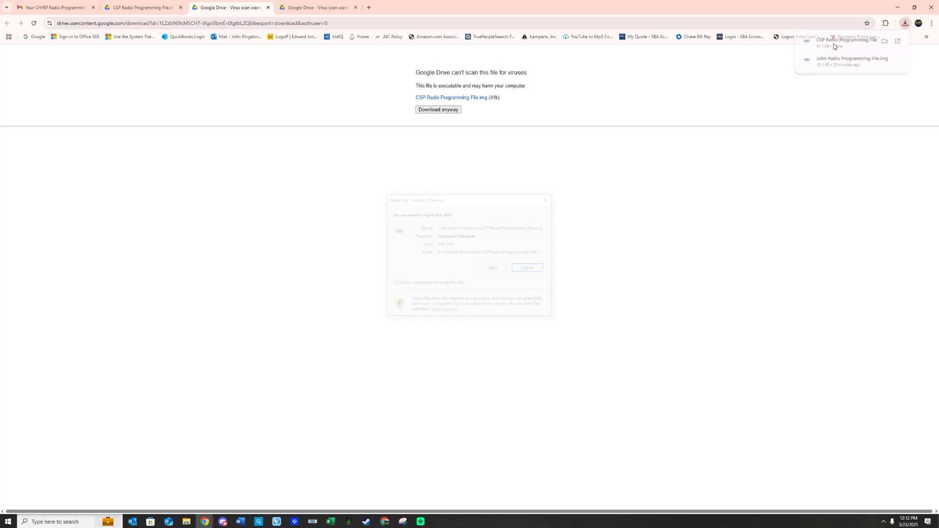
{"action": "left_click", "coordinate": [497, 268]}
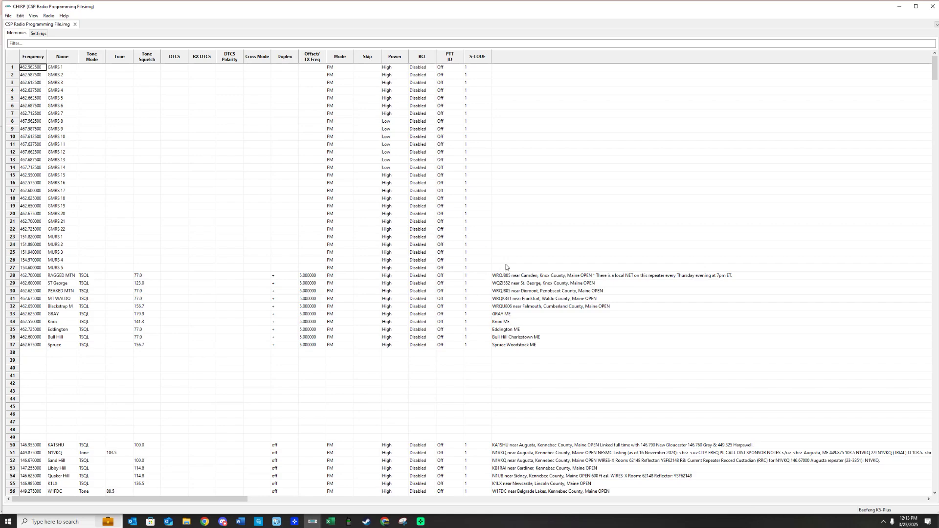
{"action": "scroll", "coordinate": [448, 291], "scroll_direction": "down", "scroll_amount": 6}
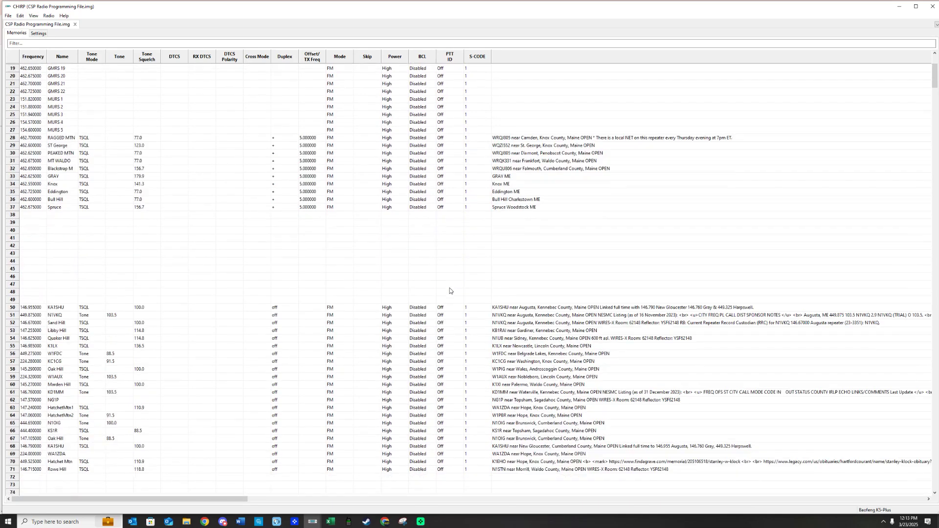
{"action": "scroll", "coordinate": [448, 291], "scroll_direction": "up", "scroll_amount": 6}
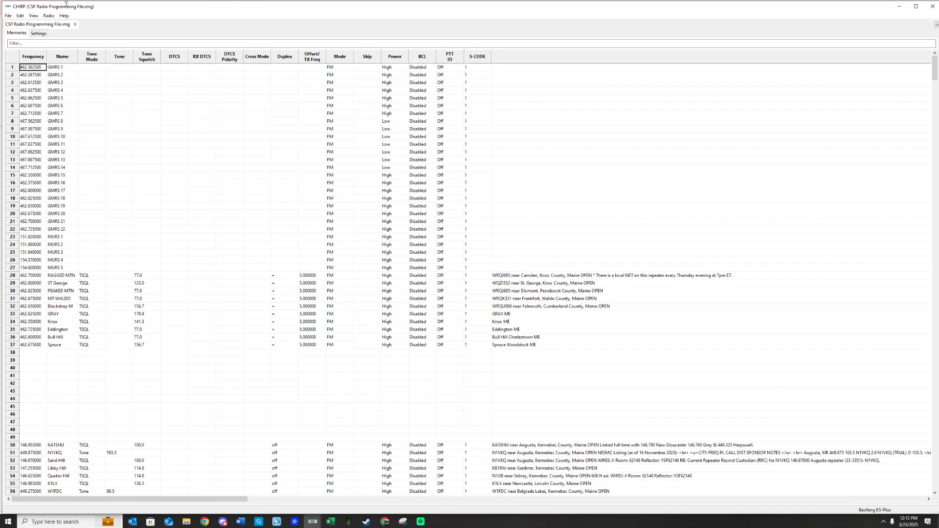
- Download the memories from the Baofeng K5-Plus radio over the COM3 USB serial port, accepting the experimental driver's risk
{"action": "left_click", "coordinate": [49, 16]}
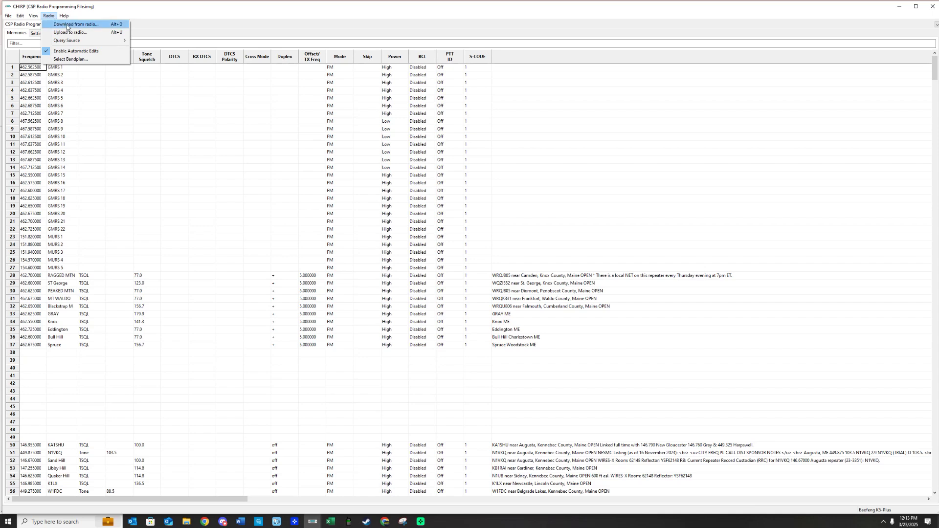
{"action": "left_click", "coordinate": [67, 27]}
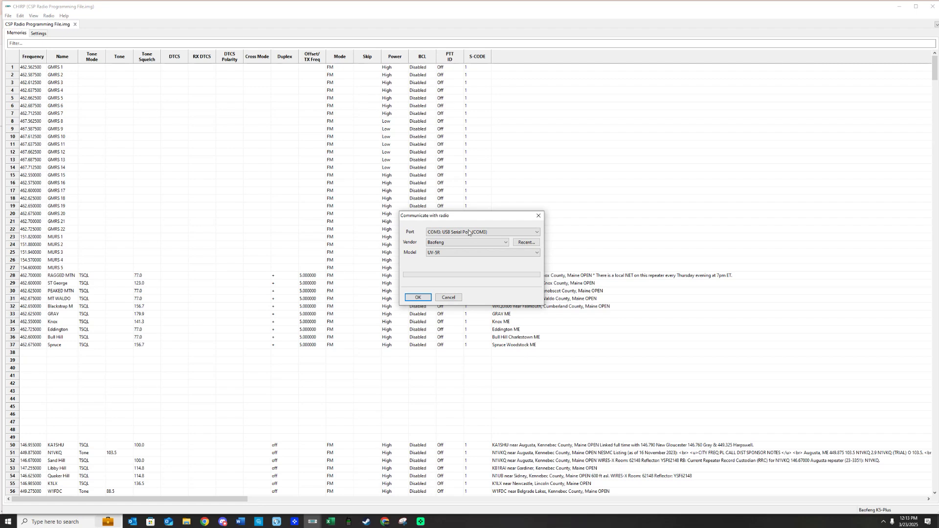
{"action": "left_click", "coordinate": [482, 250]}
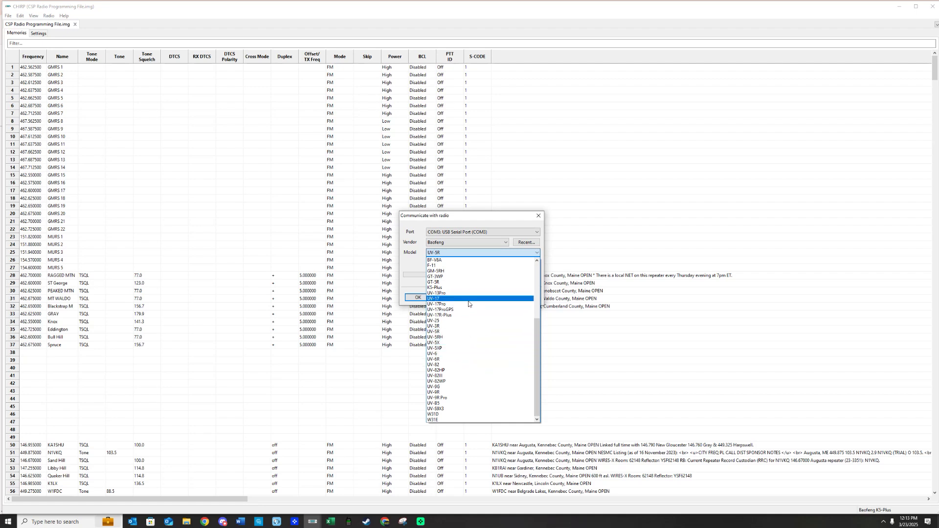
{"action": "left_click", "coordinate": [470, 288]}
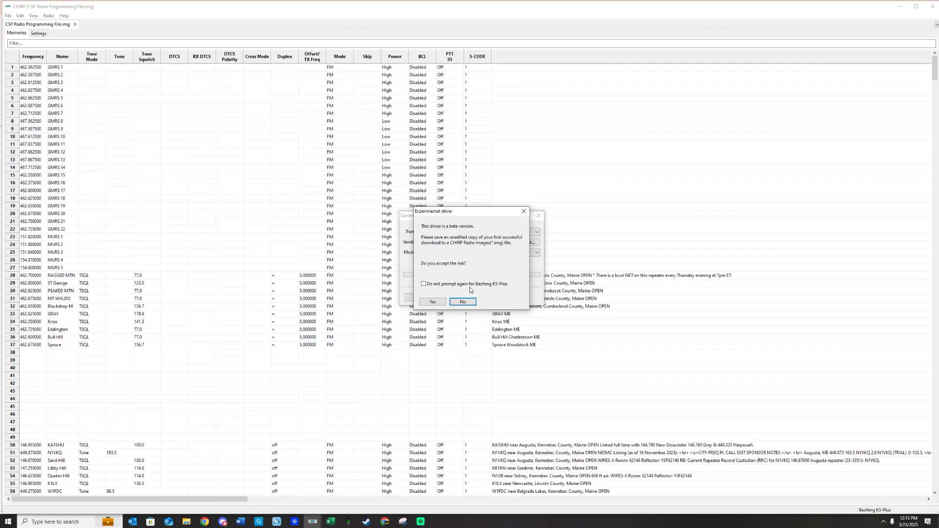
{"action": "left_click", "coordinate": [433, 302]}
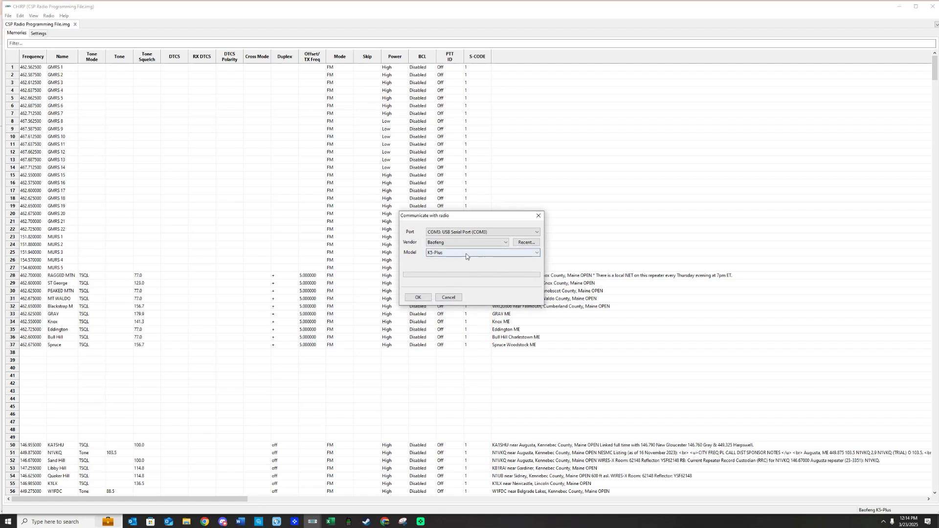
{"action": "left_click", "coordinate": [456, 233]}
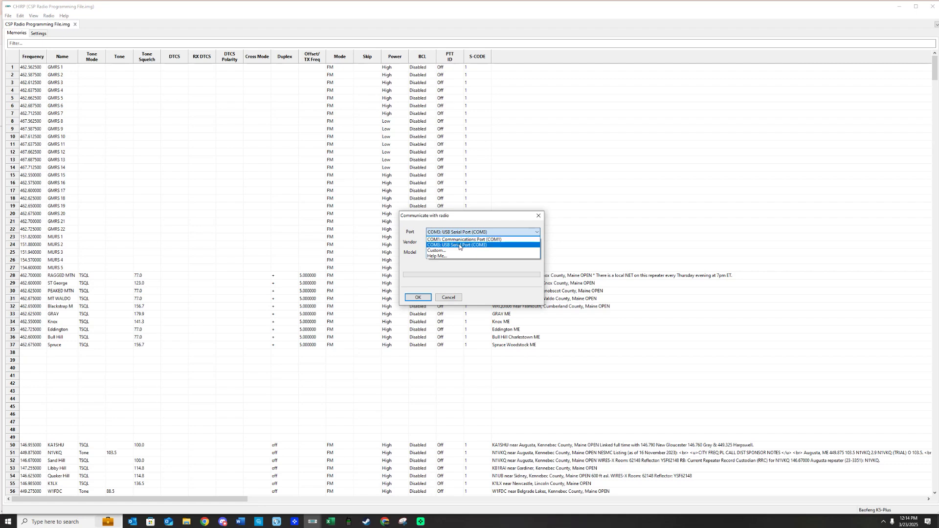
{"action": "left_click", "coordinate": [458, 246]}
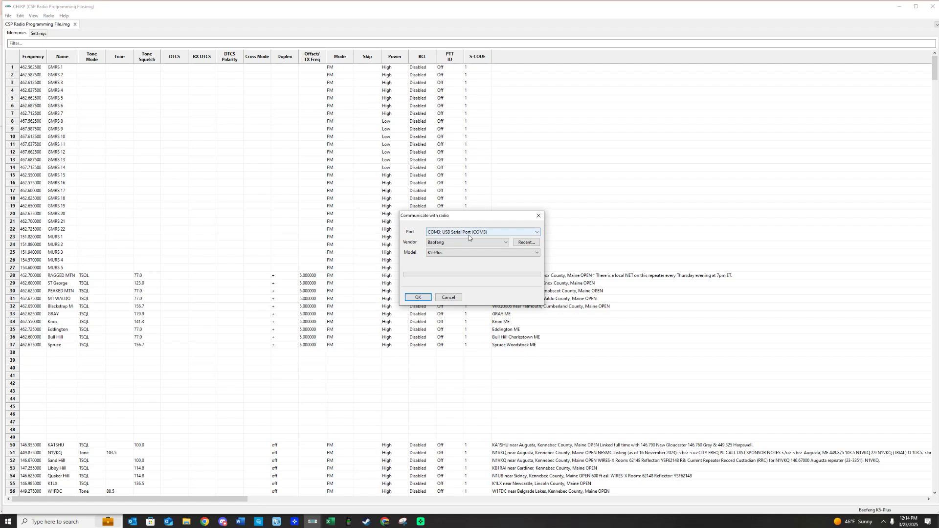
{"action": "left_click", "coordinate": [419, 297]}
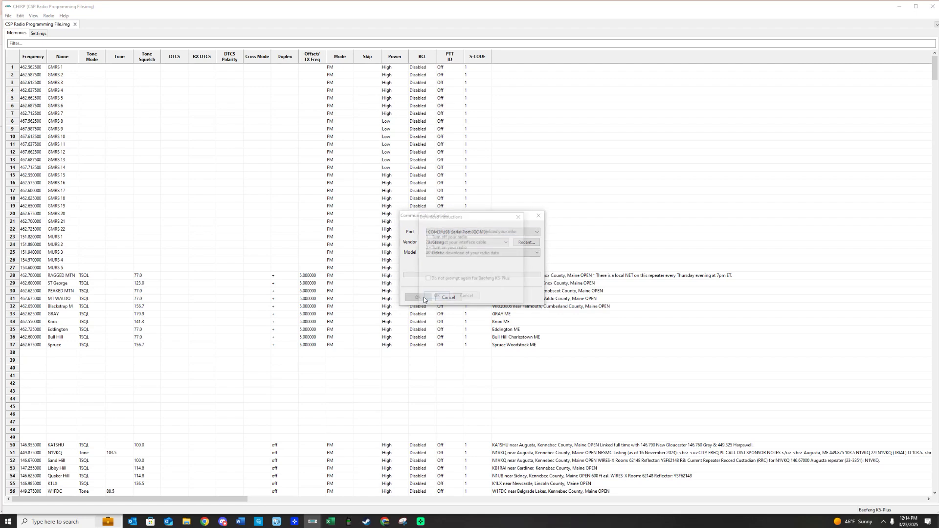
{"action": "left_click", "coordinate": [433, 297]}
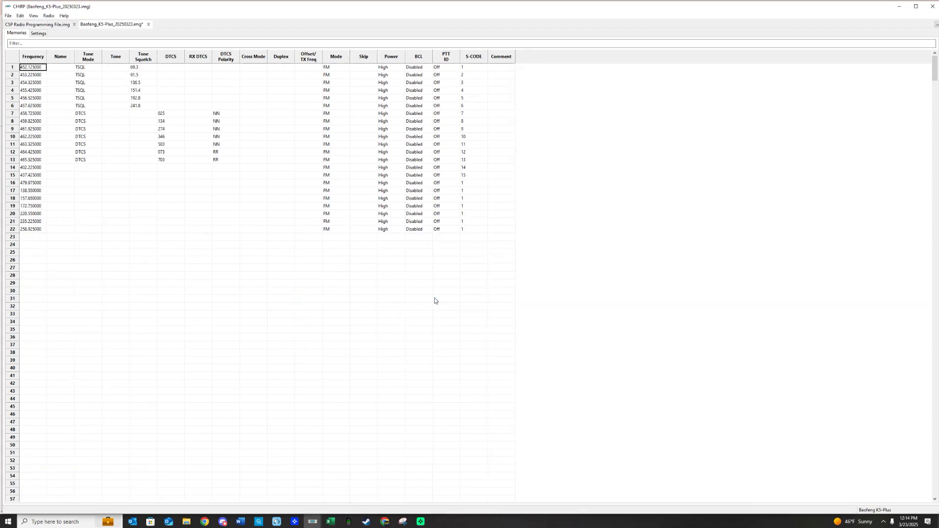
- Delete memories 1 to 22 from the image downloaded from the Baofeng K5-Plus radio
{"action": "left_click", "coordinate": [108, 25]}
{"action": "scroll", "coordinate": [106, 169], "scroll_direction": "down", "scroll_amount": 16}
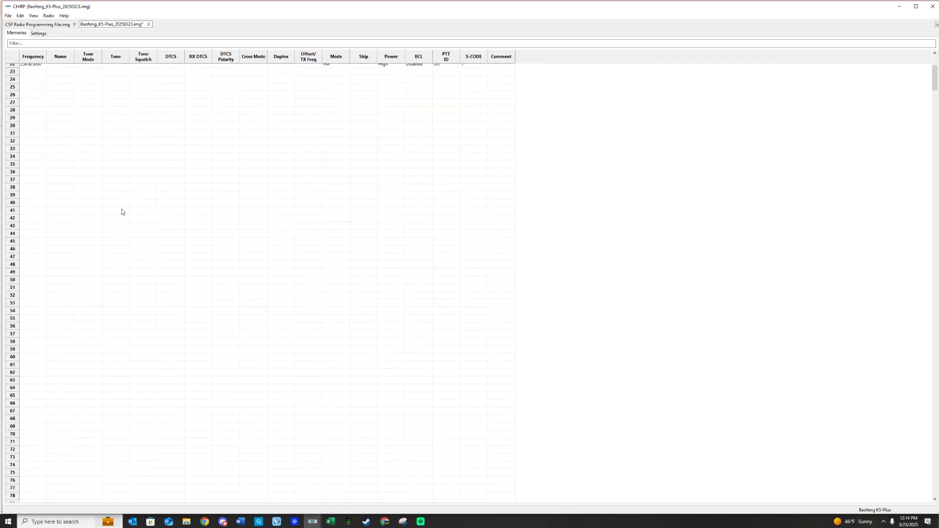
{"action": "scroll", "coordinate": [125, 211], "scroll_direction": "down", "scroll_amount": 14}
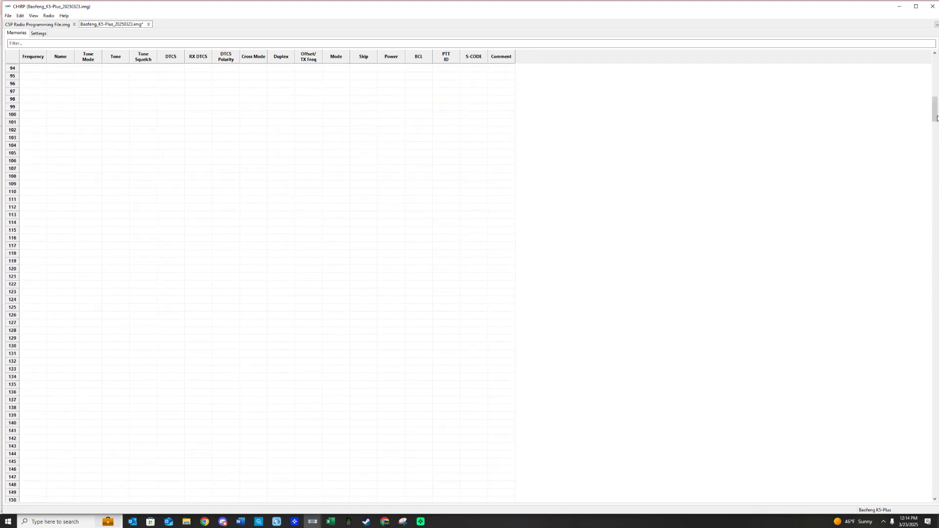
{"action": "left_click_drag", "start_coordinate": [936, 117], "coordinate": [923, 69]}
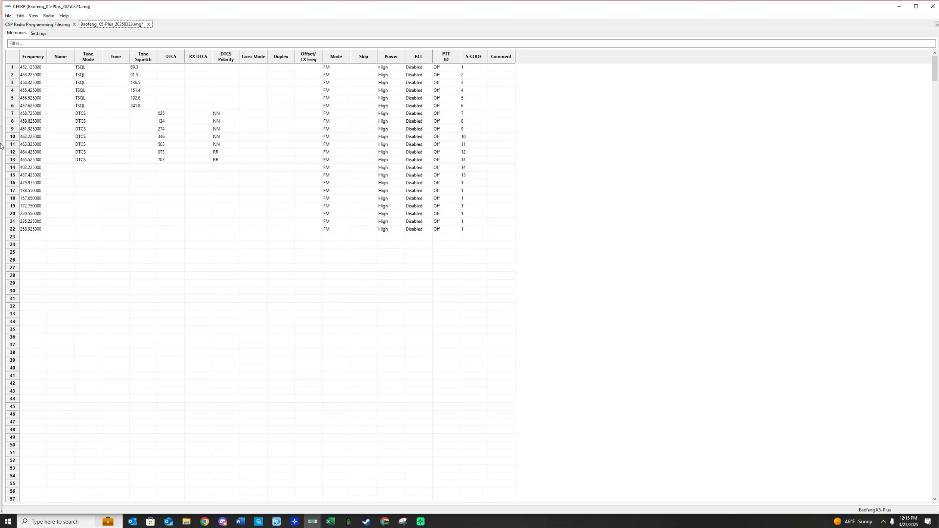
{"action": "left_click", "coordinate": [11, 68]}
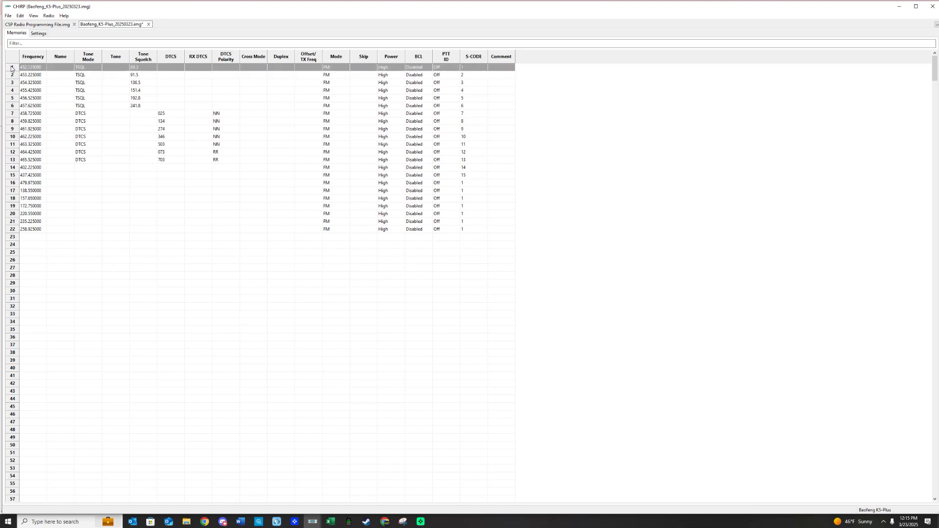
{"action": "left_click", "coordinate": [13, 230], "text": "shift"}
{"action": "scroll", "coordinate": [19, 427], "scroll_direction": "down", "scroll_amount": 7}
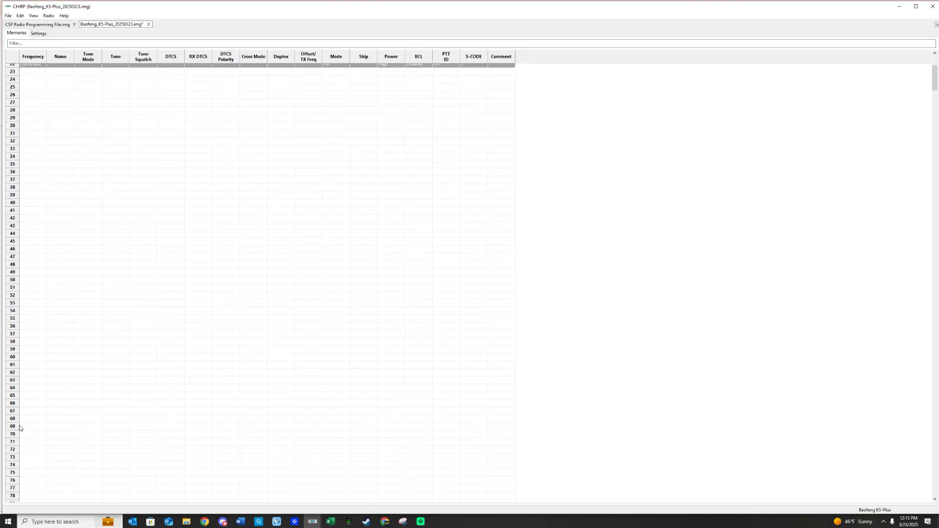
{"action": "scroll", "coordinate": [20, 428], "scroll_direction": "down", "scroll_amount": 20}
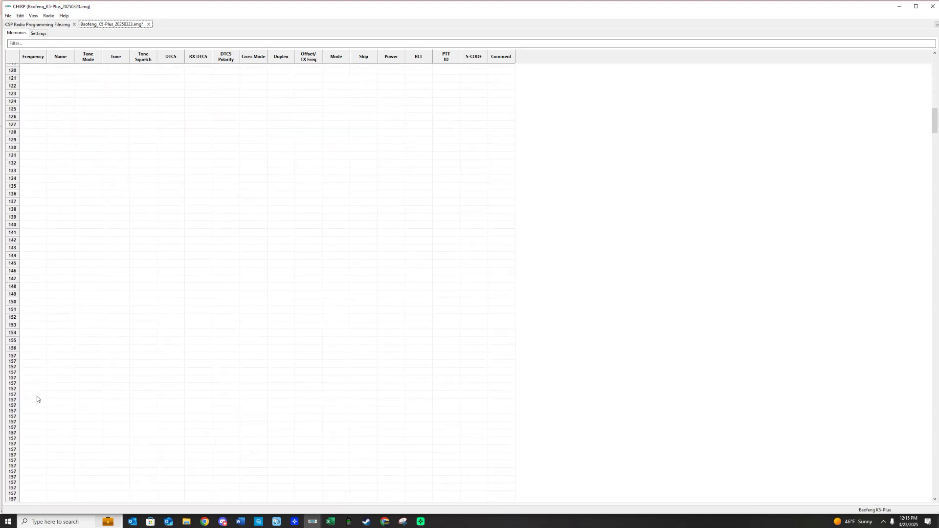
{"action": "scroll", "coordinate": [36, 399], "scroll_direction": "down", "scroll_amount": 15}
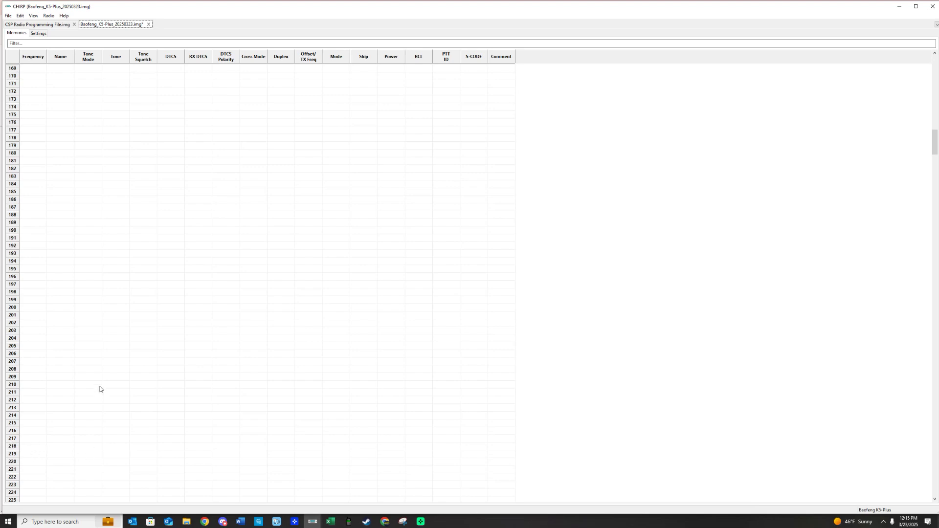
{"action": "scroll", "coordinate": [100, 389], "scroll_direction": "up", "scroll_amount": 20}
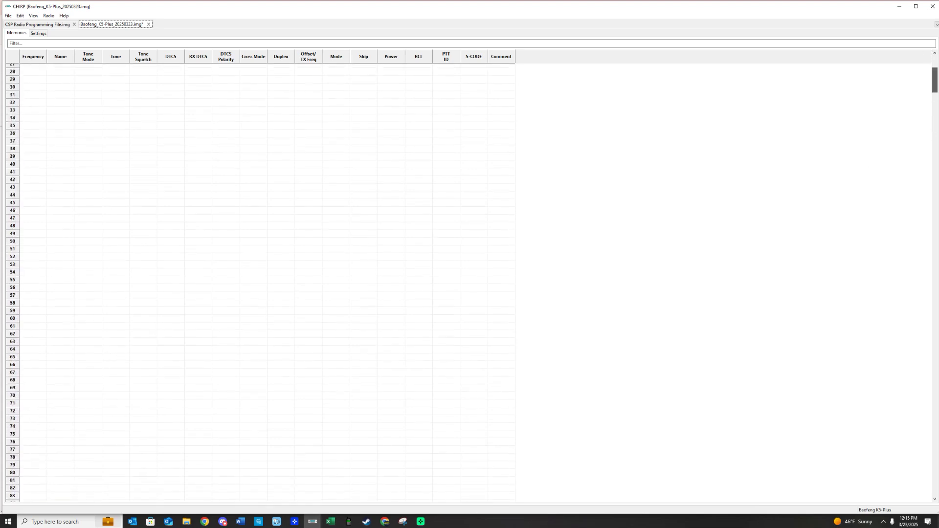
{"action": "scroll", "coordinate": [260, 283], "scroll_direction": "up", "scroll_amount": 9}
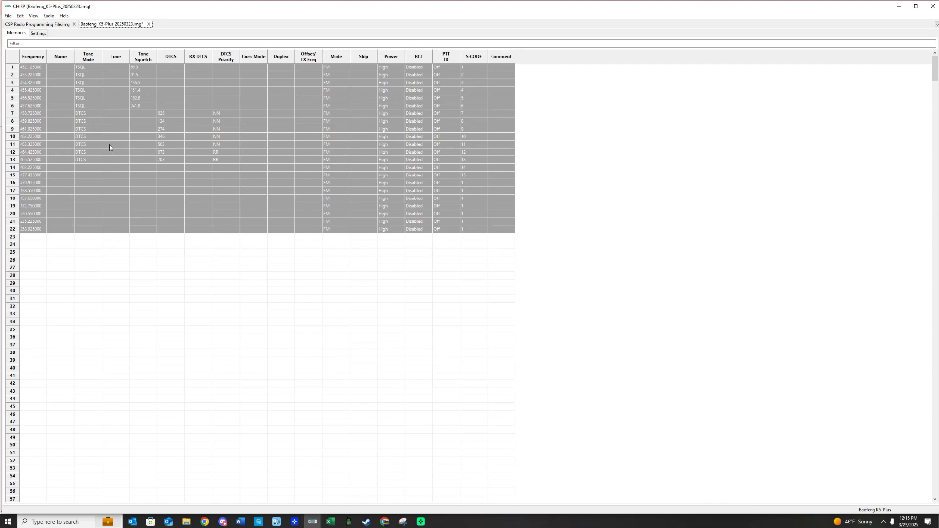
{"action": "right_click", "coordinate": [118, 119]}
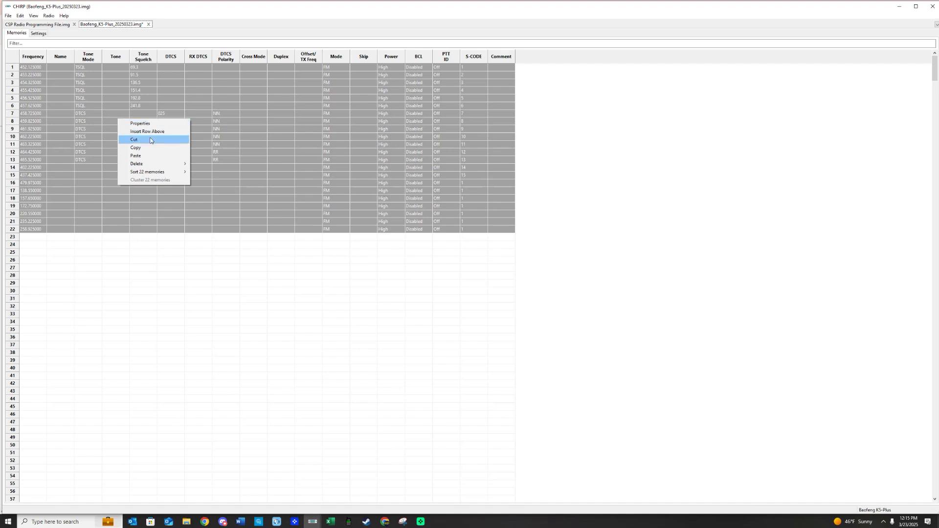
{"action": "mouse_move", "coordinate": [157, 164]}
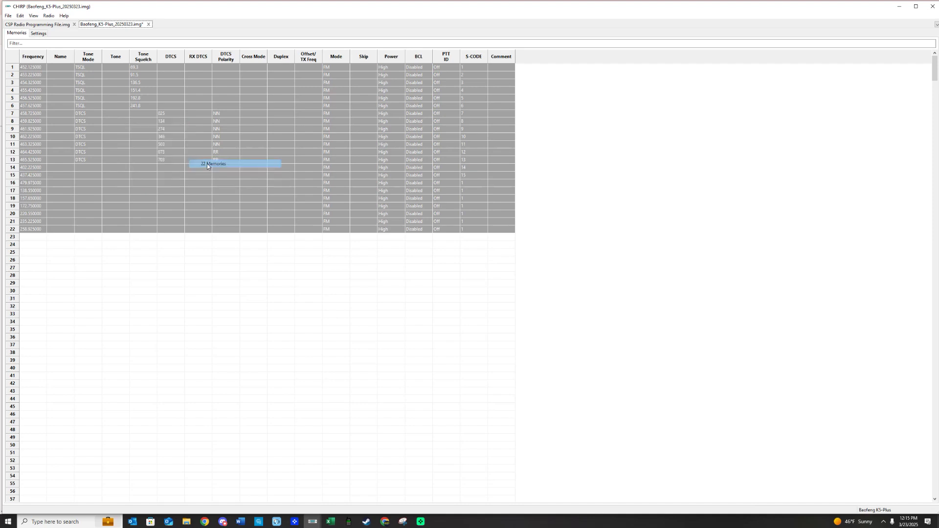
{"action": "left_click_drag", "start_coordinate": [207, 163], "coordinate": [206, 163]}
{"action": "left_click", "coordinate": [21, 68]}
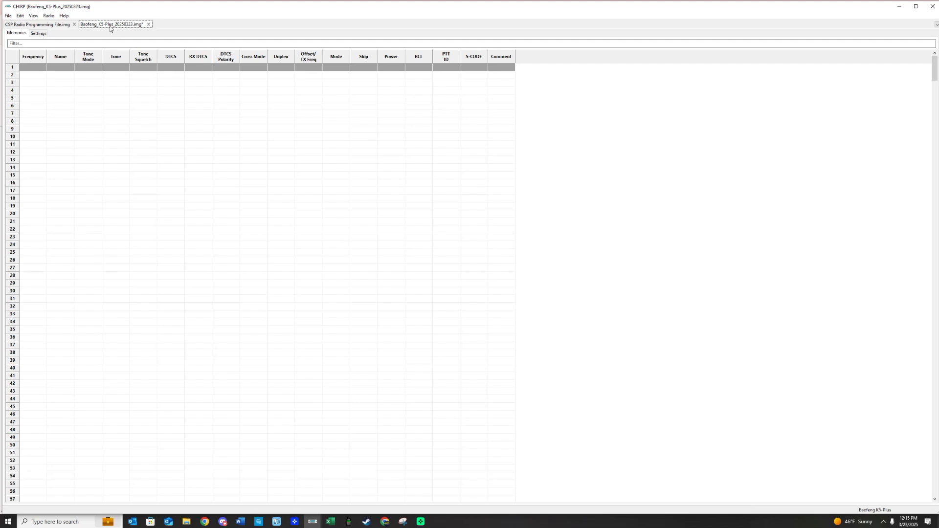
- Copy memories 1 to 127 from CSP Radio Programming File.img
{"action": "left_click", "coordinate": [57, 26]}
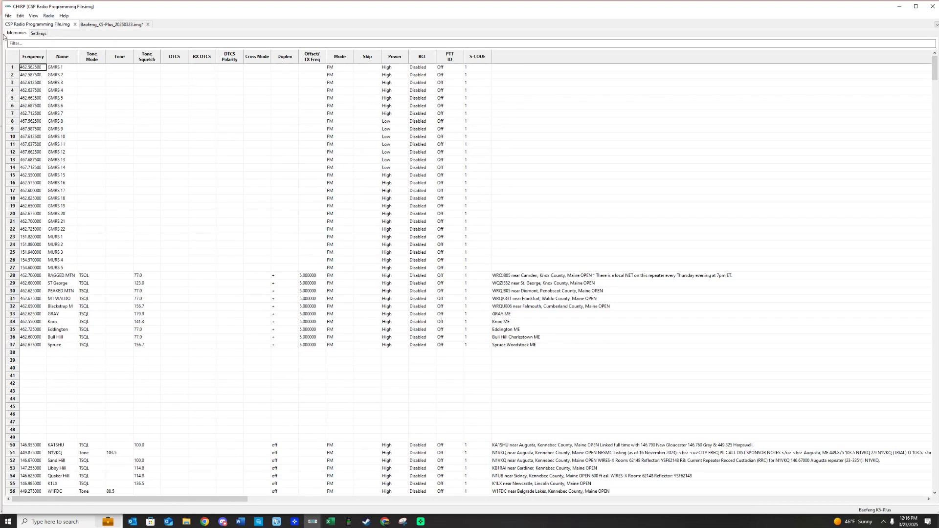
{"action": "left_click", "coordinate": [12, 69]}
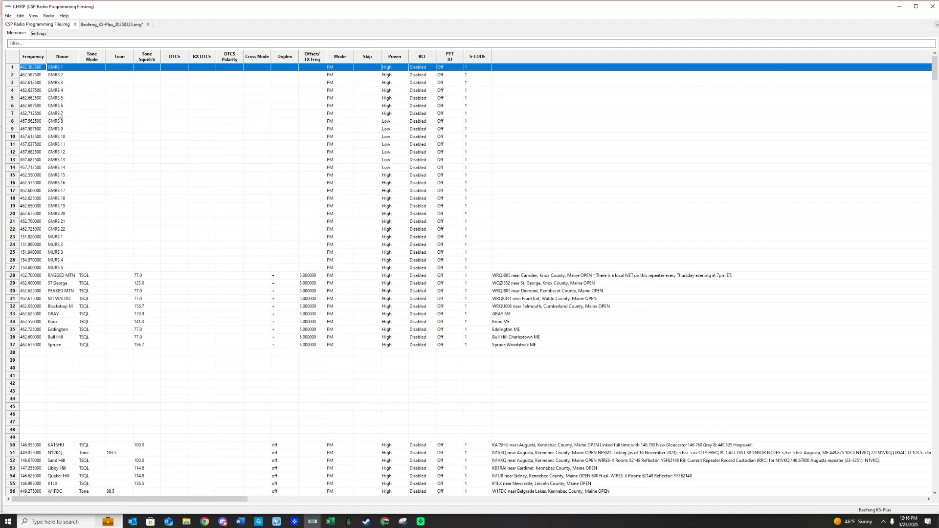
{"action": "scroll", "coordinate": [61, 120], "scroll_direction": "down", "scroll_amount": 12}
{"action": "scroll", "coordinate": [80, 169], "scroll_direction": "down", "scroll_amount": 20}
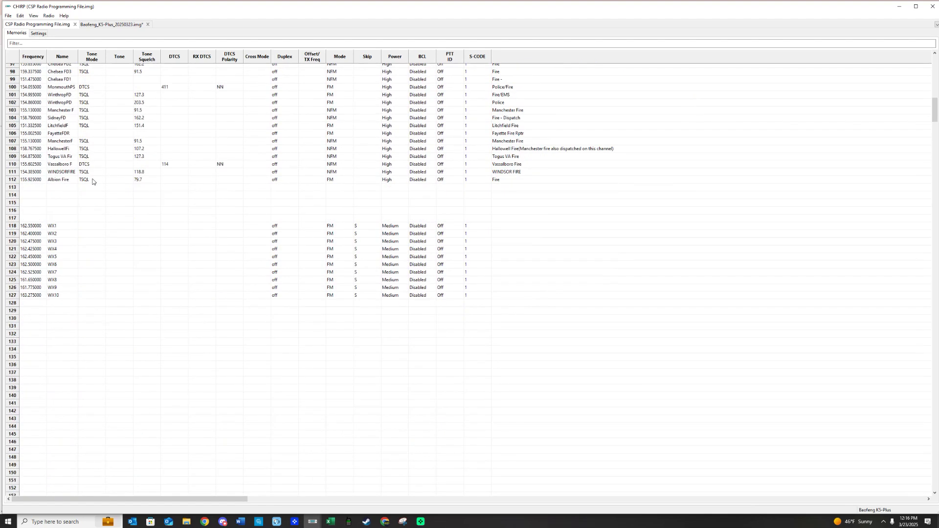
{"action": "scroll", "coordinate": [147, 206], "scroll_direction": "down", "scroll_amount": 10}
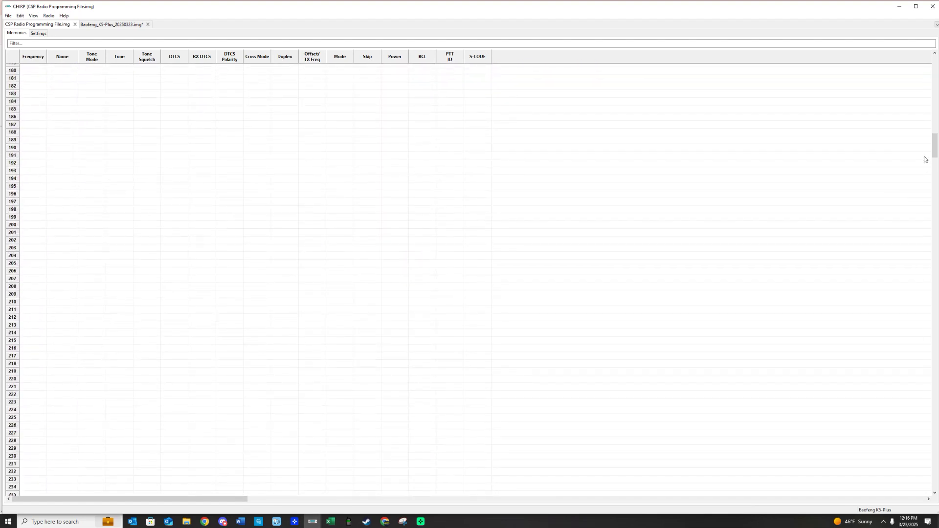
{"action": "left_click_drag", "start_coordinate": [929, 150], "coordinate": [927, 109]}
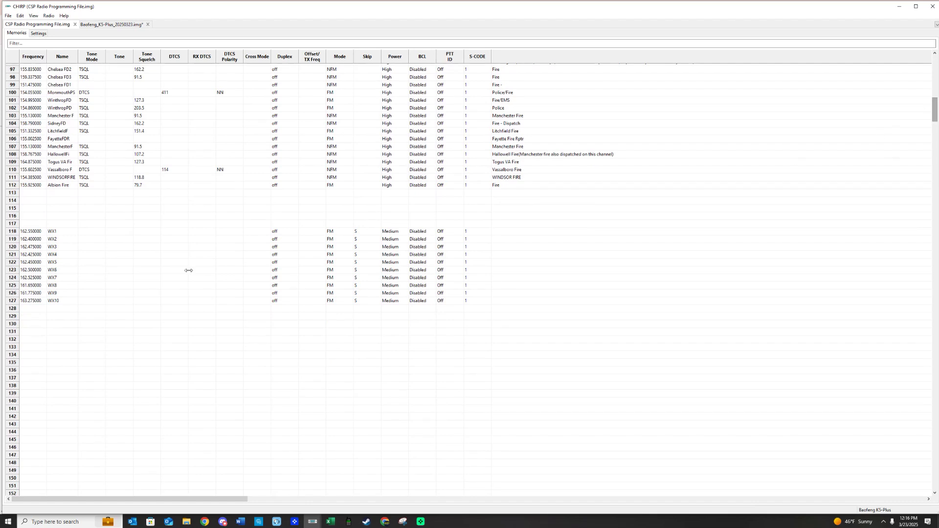
{"action": "left_click", "coordinate": [11, 302], "text": "shift"}
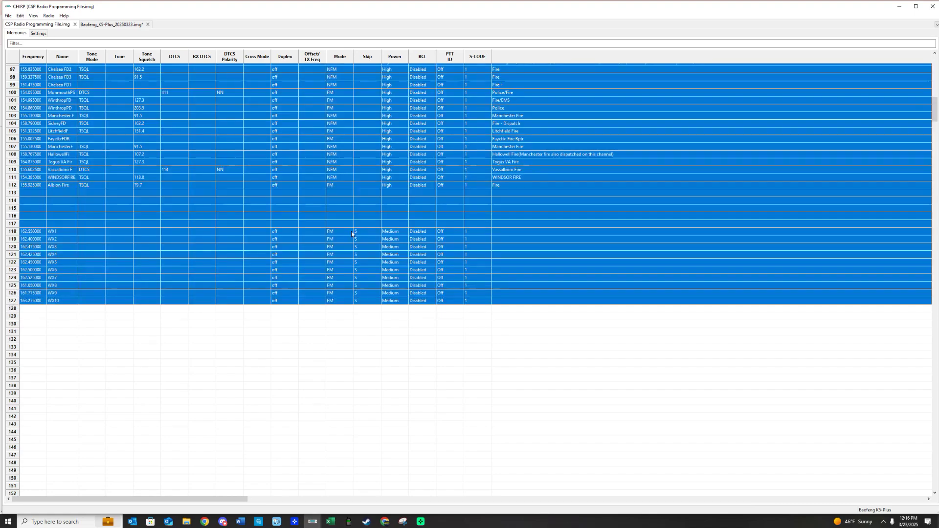
{"action": "scroll", "coordinate": [412, 268], "scroll_direction": "up", "scroll_amount": 20}
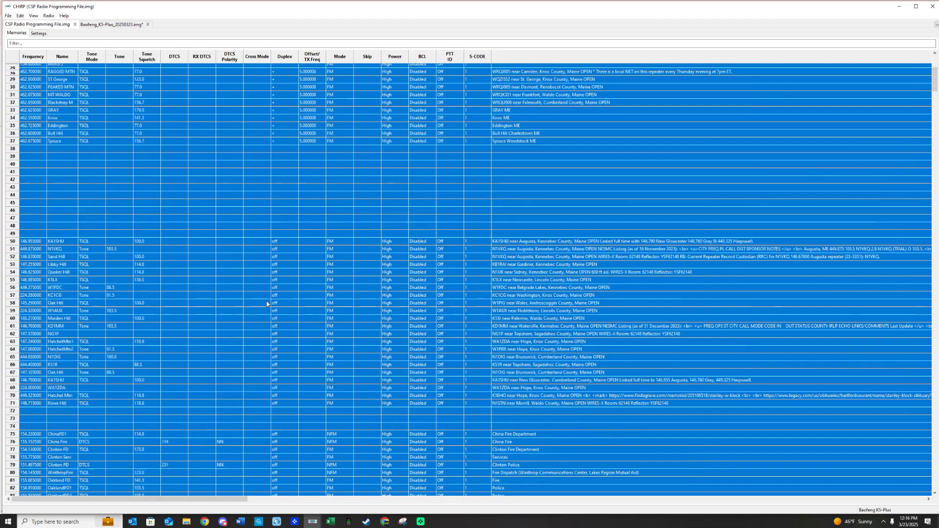
{"action": "scroll", "coordinate": [266, 304], "scroll_direction": "up", "scroll_amount": 10}
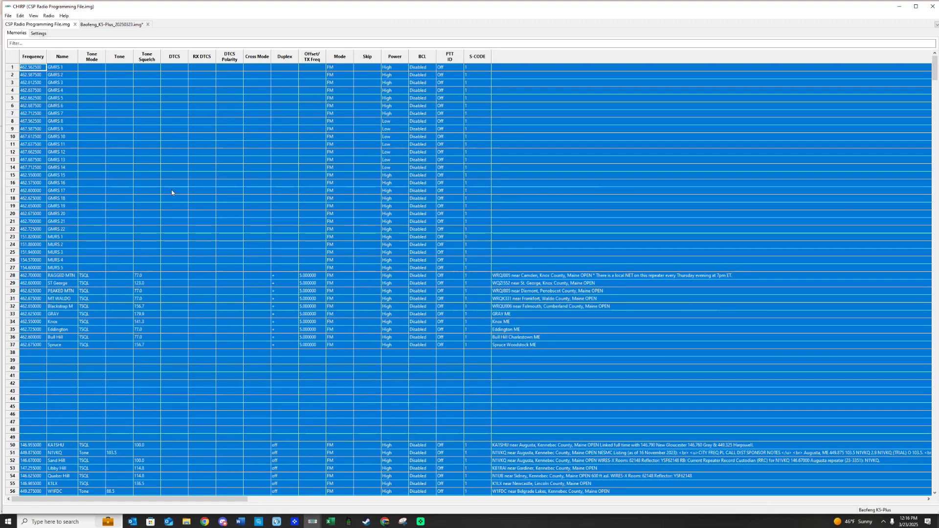
{"action": "right_click", "coordinate": [210, 200]}
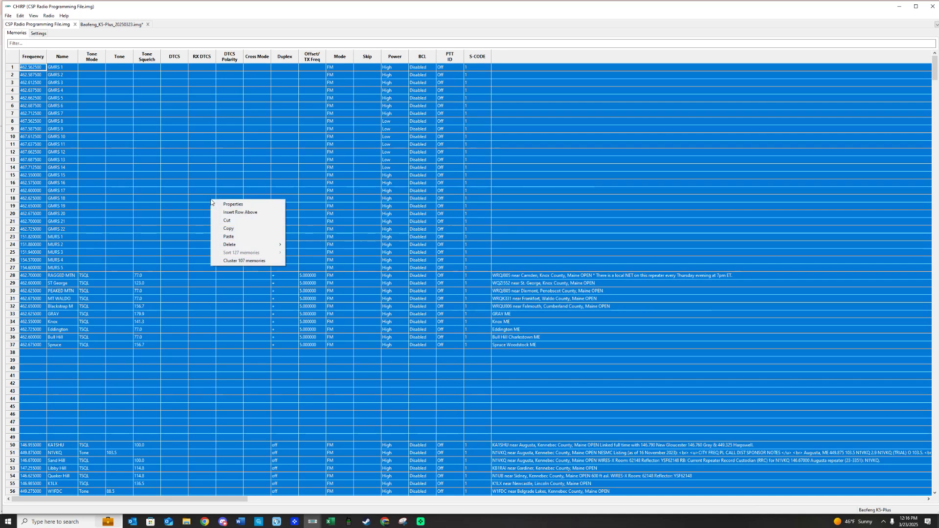
{"action": "left_click", "coordinate": [243, 228]}
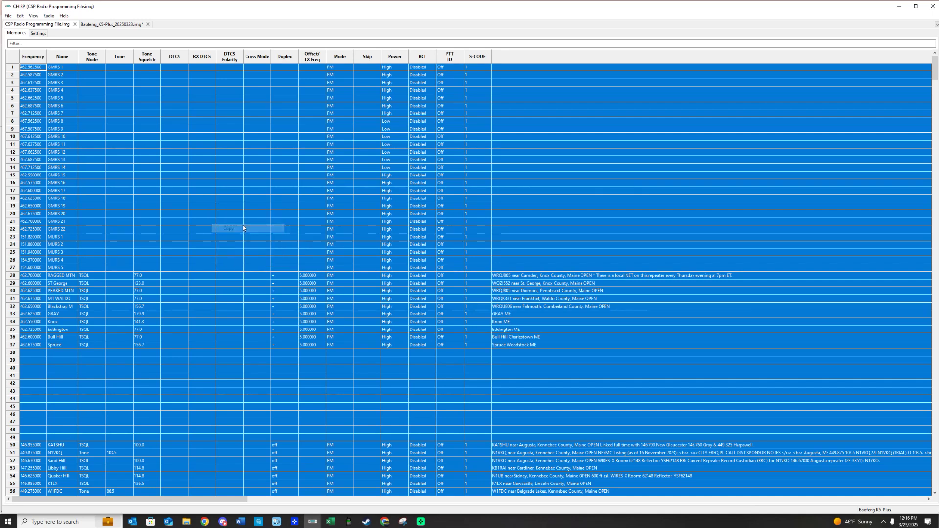
- Paste the copied memories into the Baofeng K5-Plus image starting at memory 1
{"action": "left_click", "coordinate": [97, 25]}
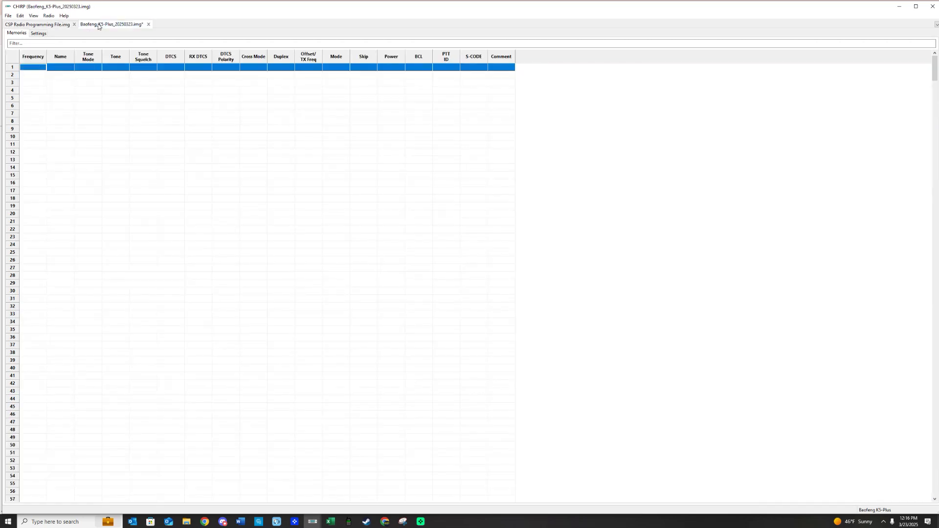
{"action": "right_click", "coordinate": [13, 70]}
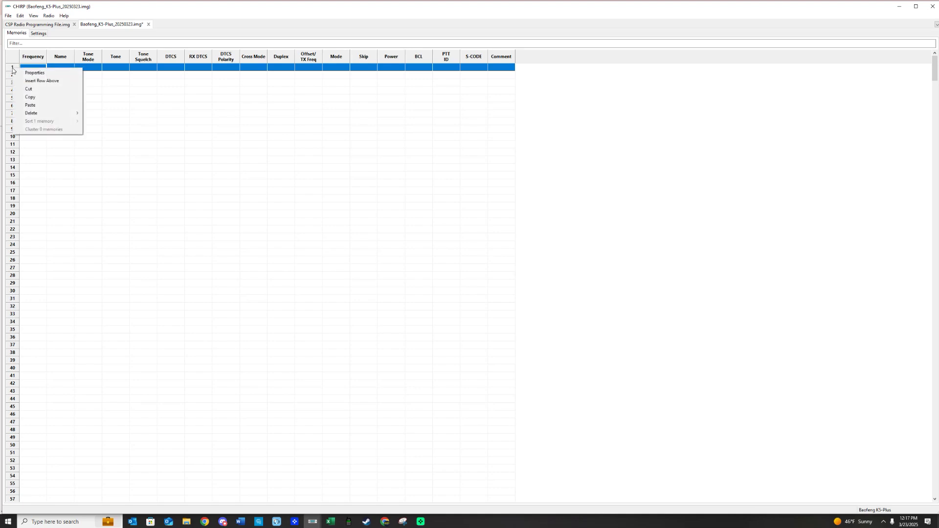
{"action": "left_click", "coordinate": [34, 105]}
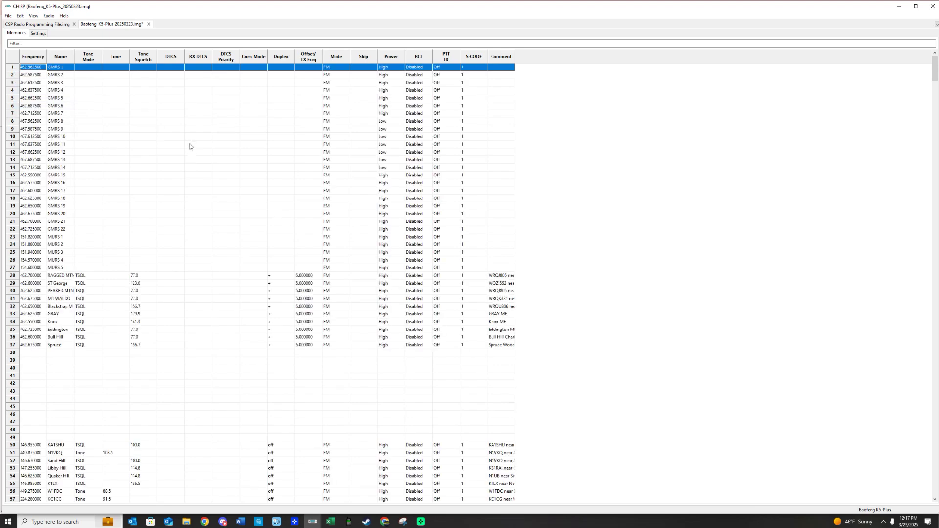
- Widen the Comment column of the K5-Plus image and review the pasted memories
{"action": "scroll", "coordinate": [208, 206], "scroll_direction": "down", "scroll_amount": 11}
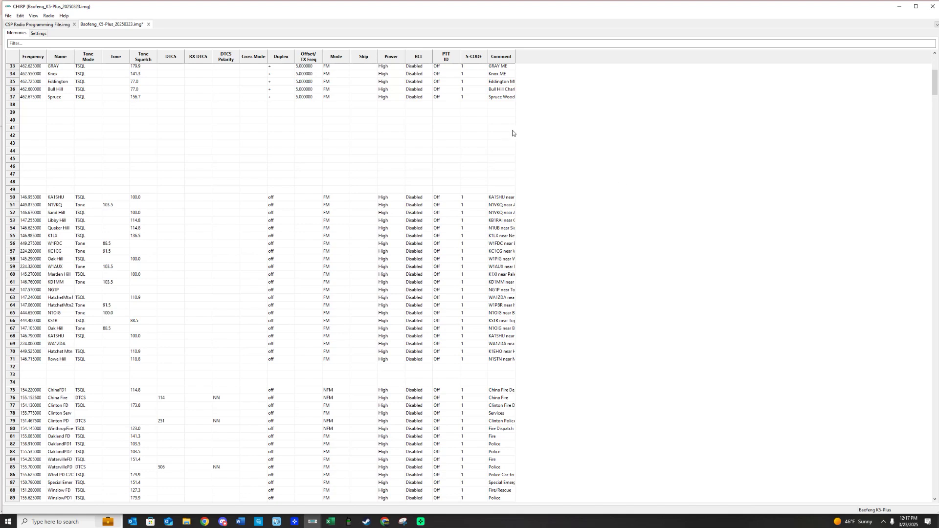
{"action": "left_click_drag", "start_coordinate": [514, 133], "coordinate": [800, 154]}
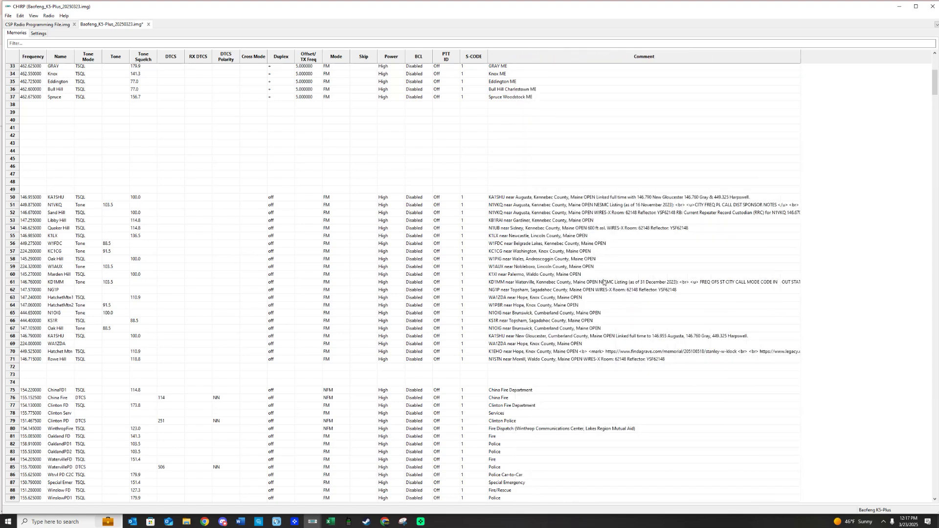
{"action": "scroll", "coordinate": [604, 282], "scroll_direction": "down", "scroll_amount": 8}
{"action": "key", "text": "ctrl+Home"}
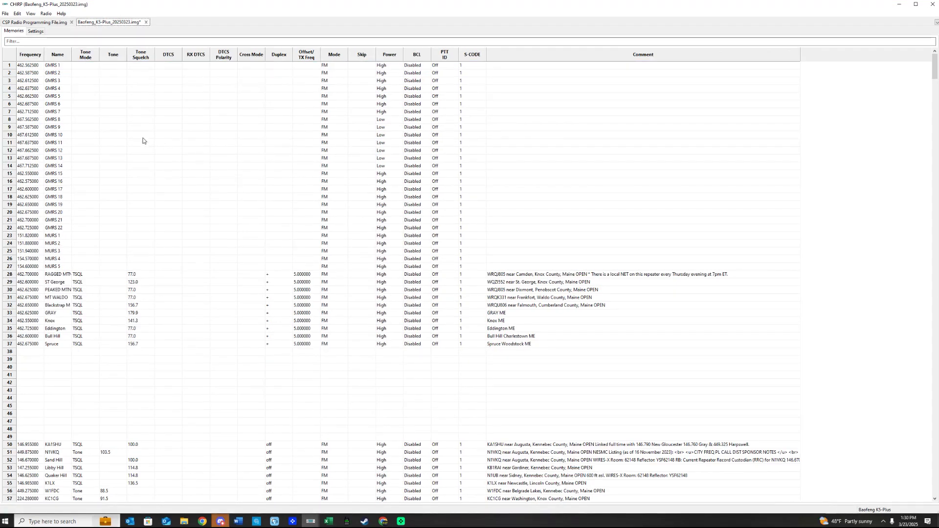
- In the K5-Plus basic settings, try Frequency and Channel Number as the Channel A display type, and return it to Name
{"action": "left_click", "coordinate": [42, 32]}
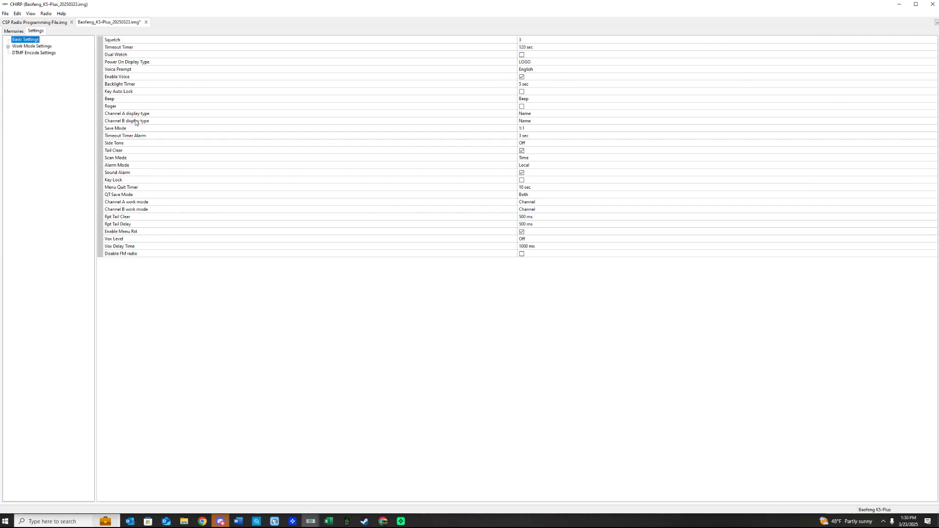
{"action": "left_click", "coordinate": [529, 116]}
{"action": "left_click", "coordinate": [532, 115]}
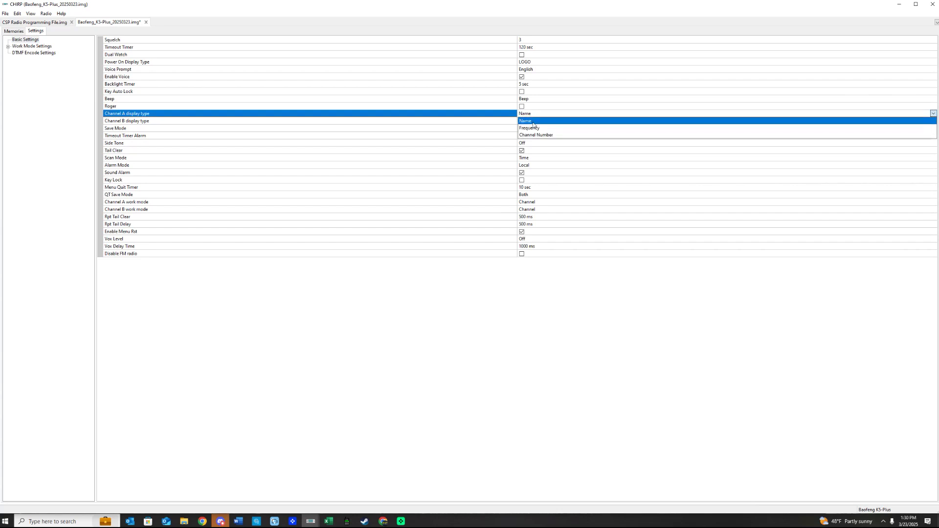
{"action": "left_click", "coordinate": [532, 122]}
{"action": "left_click", "coordinate": [536, 115]}
{"action": "left_click", "coordinate": [537, 128]}
{"action": "left_click", "coordinate": [542, 116]}
{"action": "left_click", "coordinate": [544, 135]}
{"action": "left_click", "coordinate": [547, 115]}
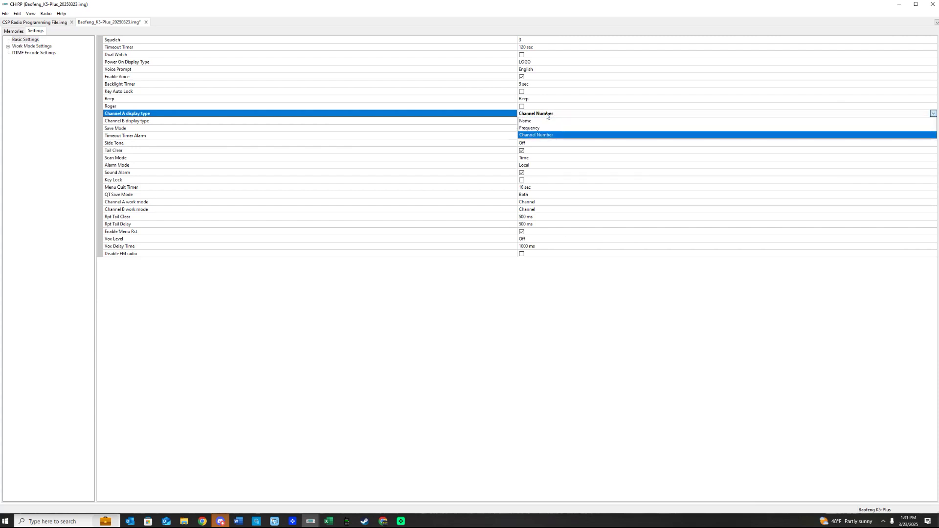
{"action": "left_click", "coordinate": [536, 121]}
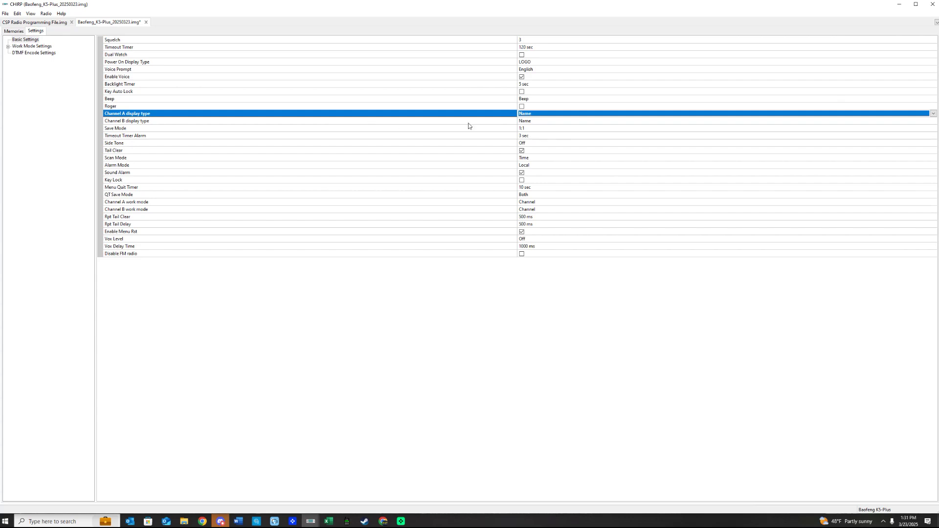
- Compare the channel names in the K5-Plus memories with the channel display type settings
{"action": "left_click", "coordinate": [14, 31]}
{"action": "scroll", "coordinate": [58, 226], "scroll_direction": "down", "scroll_amount": 3}
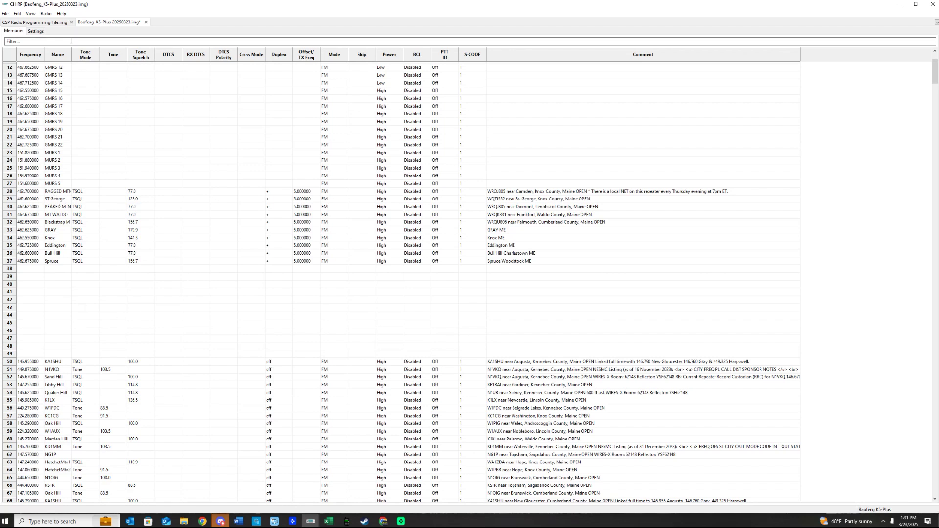
{"action": "left_click", "coordinate": [35, 31]}
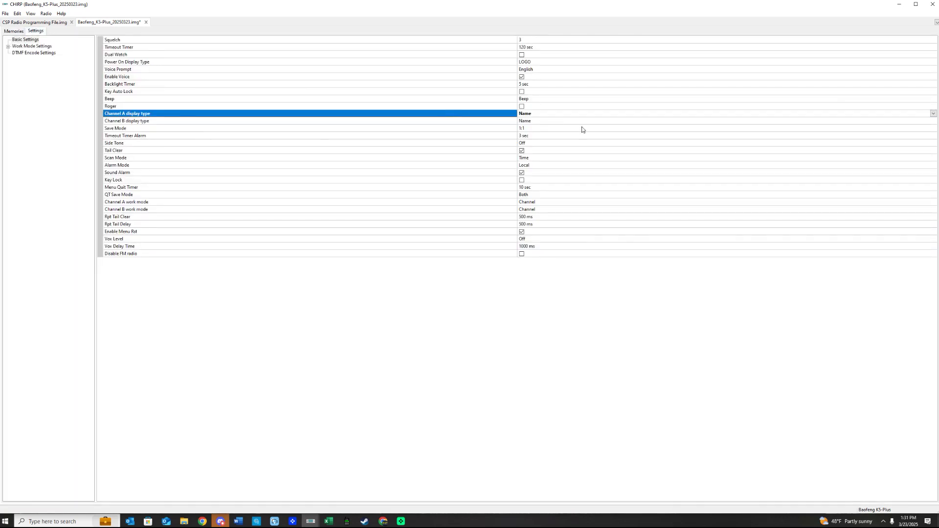
{"action": "left_click", "coordinate": [14, 31]}
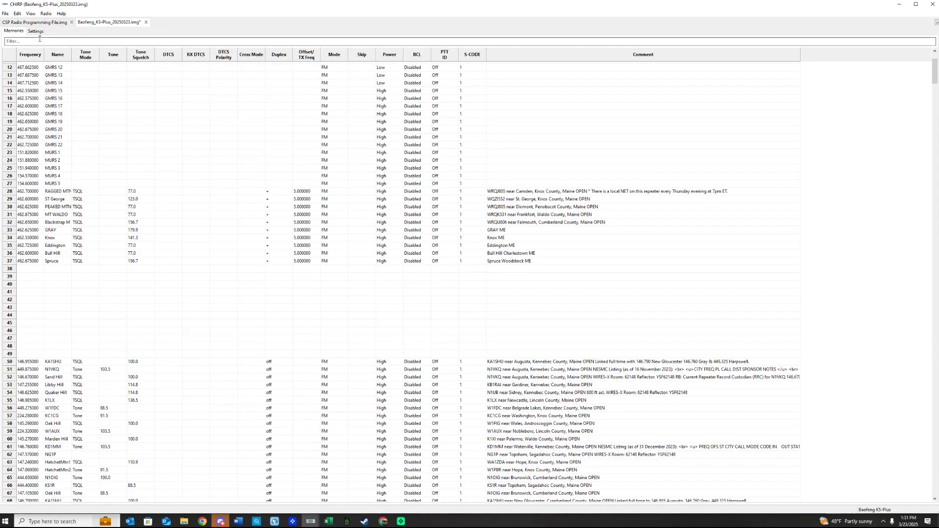
{"action": "left_click", "coordinate": [39, 38]}
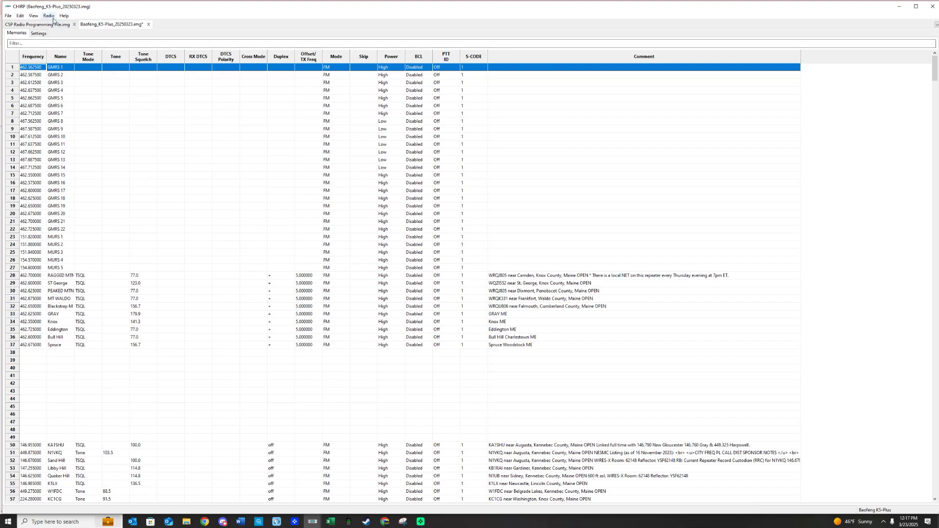
- Upload the edited image to the Baofeng K5-Plus radio over the COM3 USB serial port, accepting the upload instructions
{"action": "left_click", "coordinate": [49, 16]}
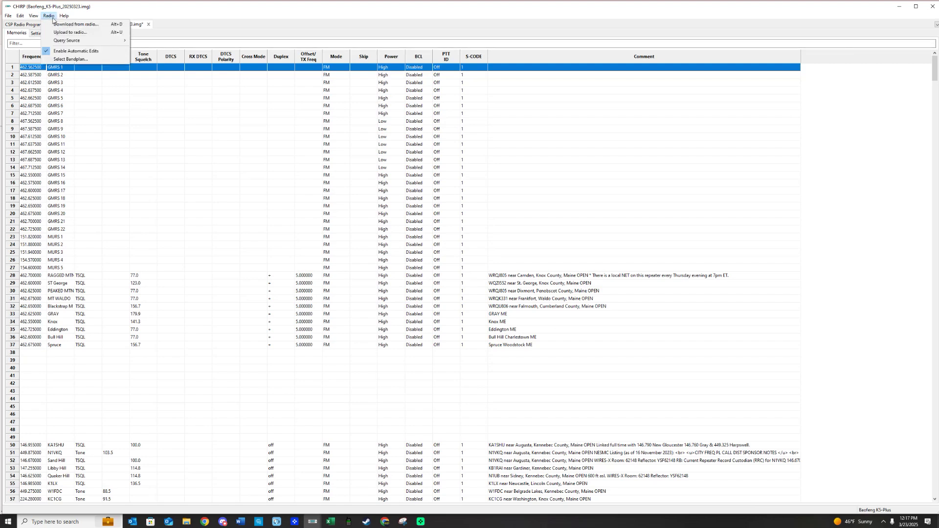
{"action": "left_click", "coordinate": [66, 24]}
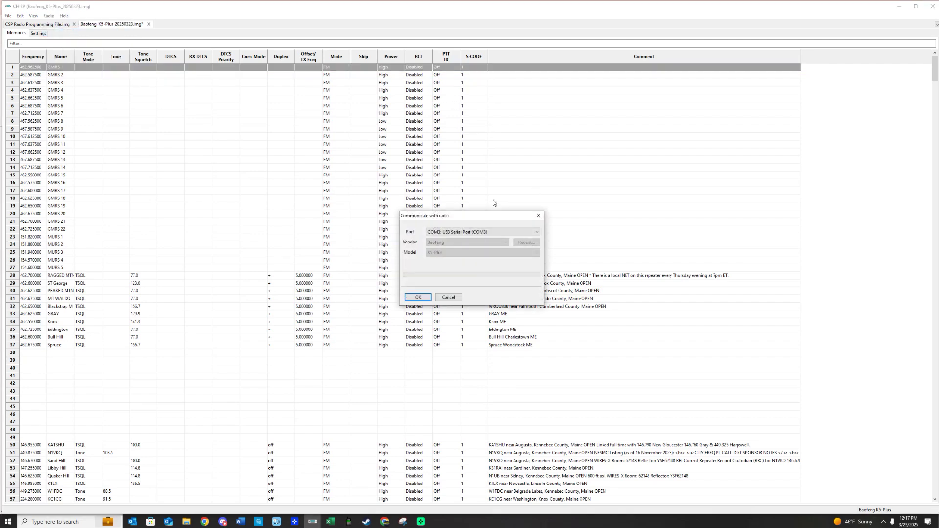
{"action": "left_click", "coordinate": [426, 298]}
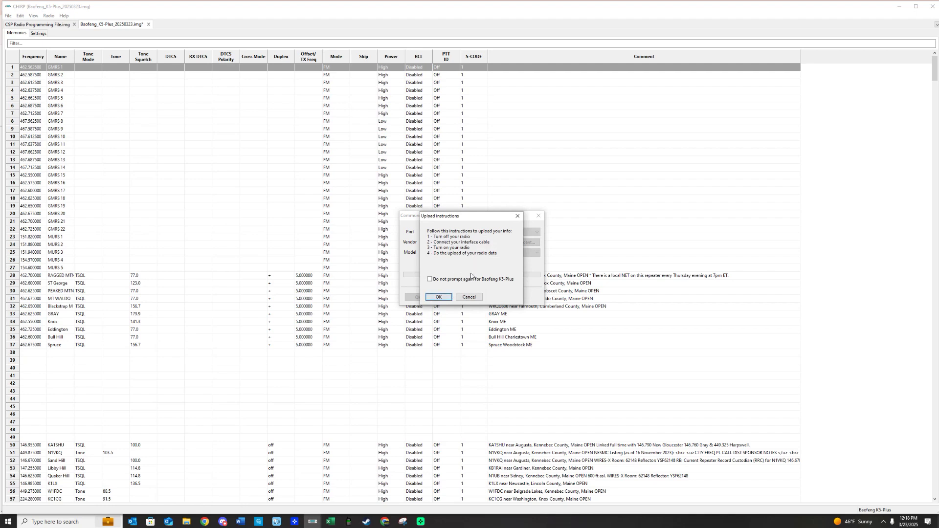
{"action": "left_click", "coordinate": [439, 297]}
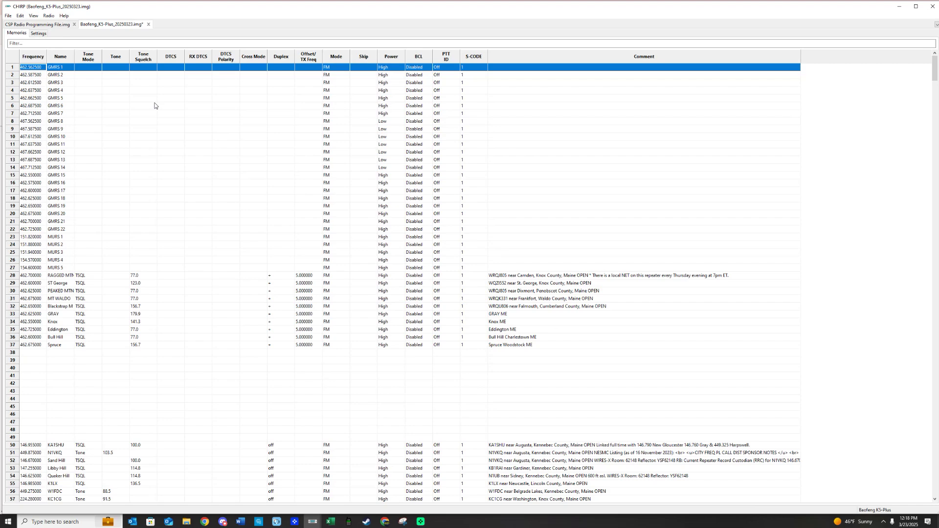
- Review the GMRS, MURS, repeater, fire and police memories in the K5-Plus image
{"action": "scroll", "coordinate": [262, 281], "scroll_direction": "down", "scroll_amount": 2}
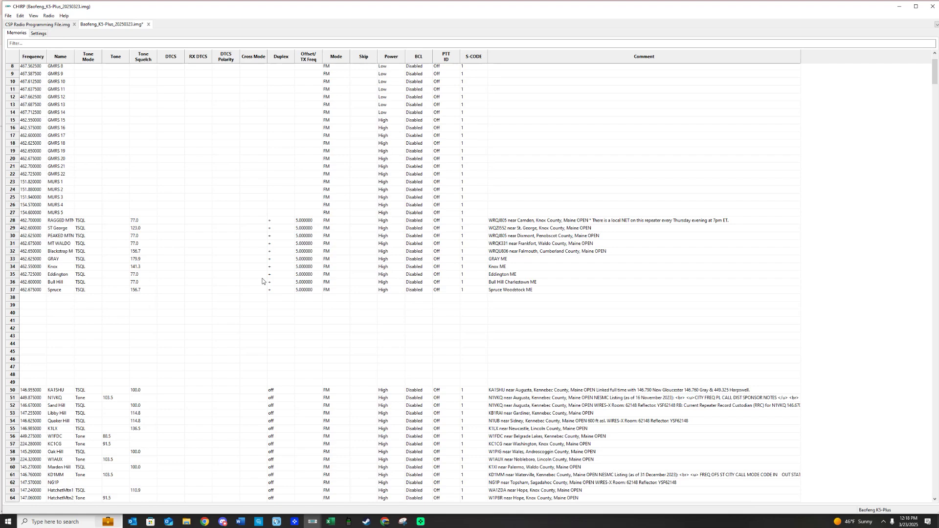
{"action": "scroll", "coordinate": [262, 284], "scroll_direction": "down", "scroll_amount": 10}
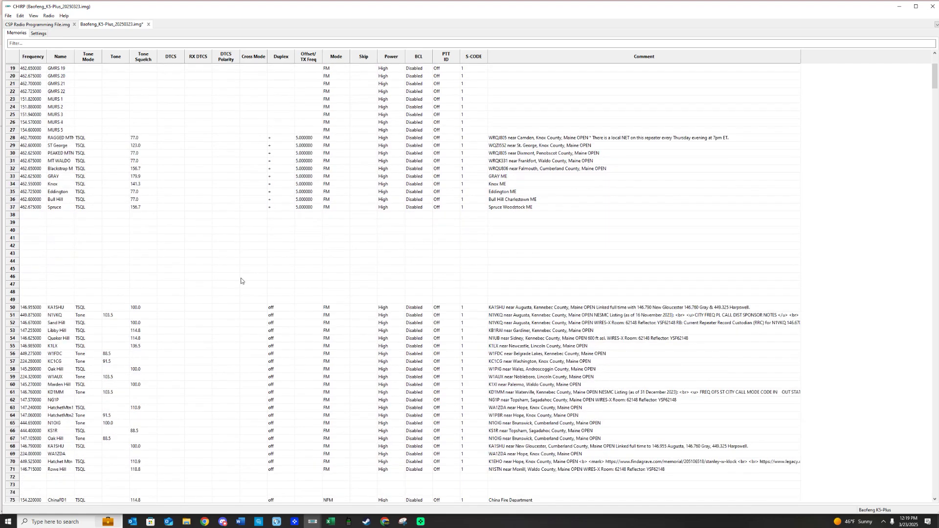
{"action": "scroll", "coordinate": [264, 308], "scroll_direction": "down", "scroll_amount": 4}
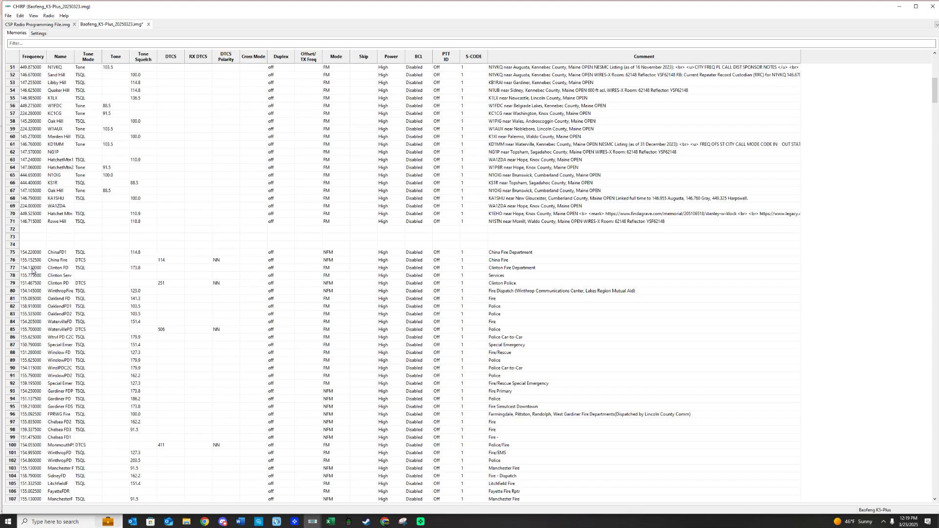
- Finish pasting the copied memories into the Baofeng UV-5R image starting at memory 0, and review the pasted channels
{"action": "left_click", "coordinate": [422, 305]}
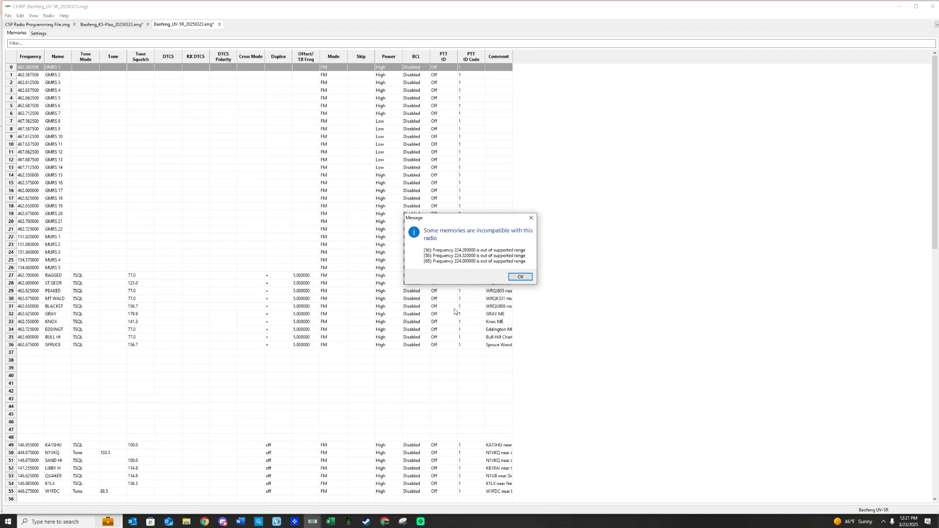
{"action": "left_click", "coordinate": [521, 277]}
{"action": "scroll", "coordinate": [450, 372], "scroll_direction": "down", "scroll_amount": 7}
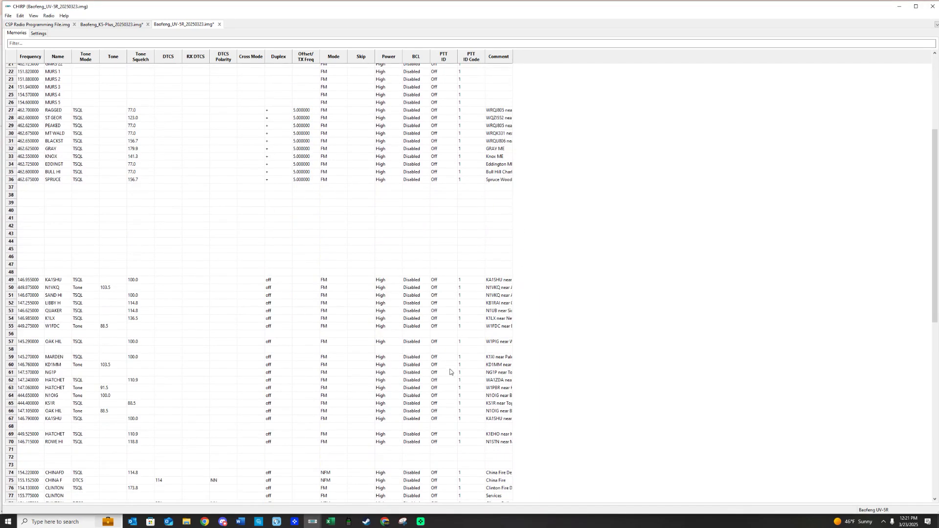